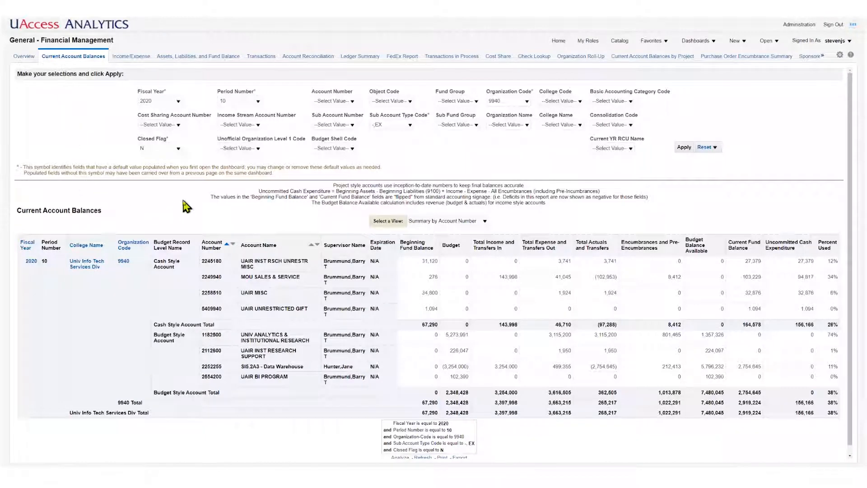
{"action": "scroll", "coordinate": [185, 206], "scroll_direction": "down", "scroll_amount": 1}
{"action": "scroll", "coordinate": [186, 203], "scroll_direction": "down", "scroll_amount": 1}
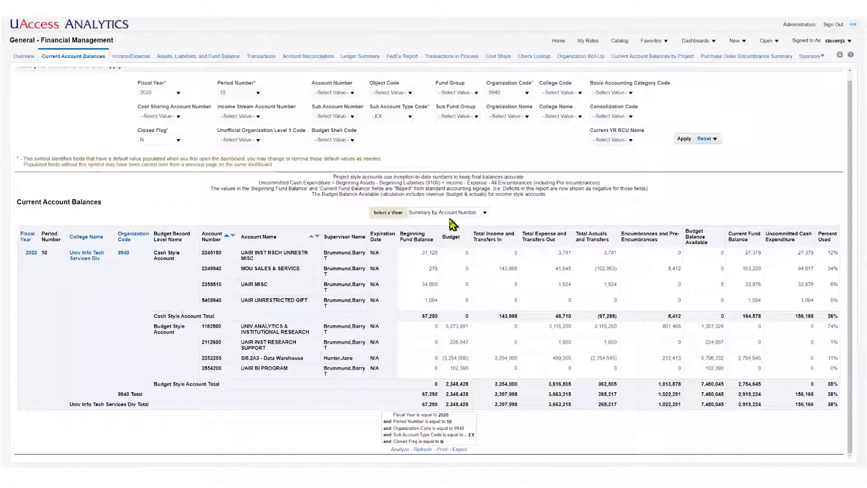
{"action": "left_click", "coordinate": [485, 213]}
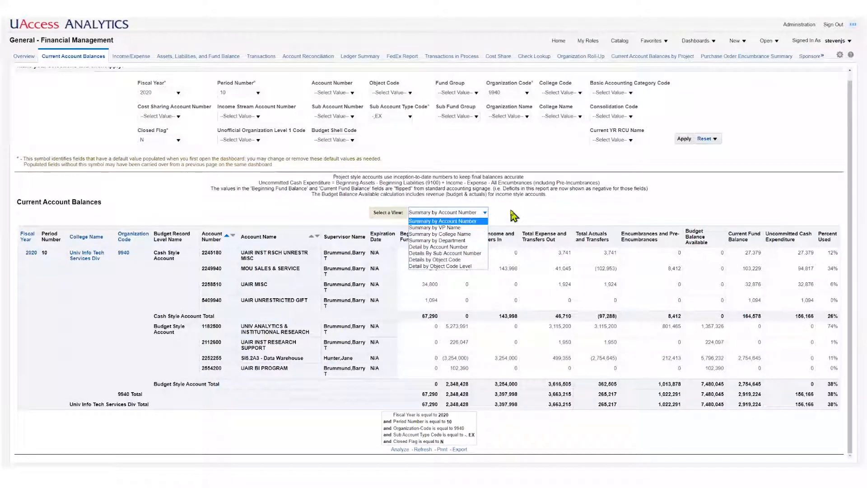
{"action": "left_click", "coordinate": [514, 216]}
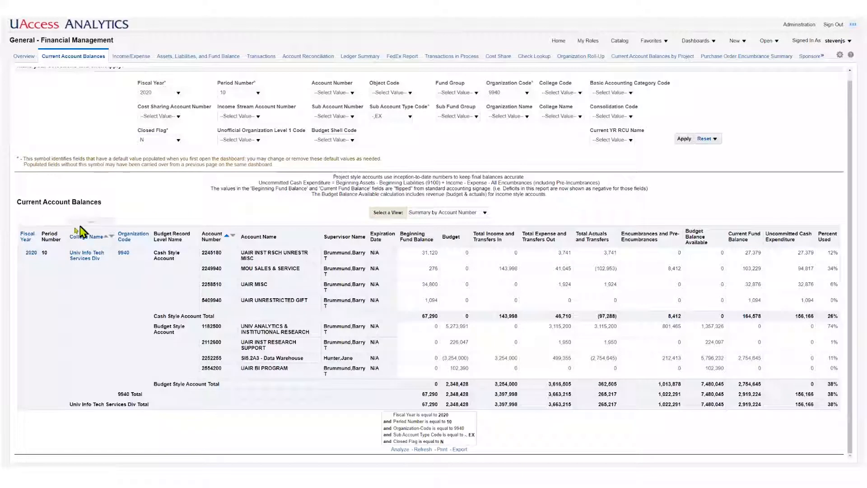
Step: Exclude the Fiscal Year and Period Number columns from the Current Account Balances table
{"action": "right_click", "coordinate": [25, 234]}
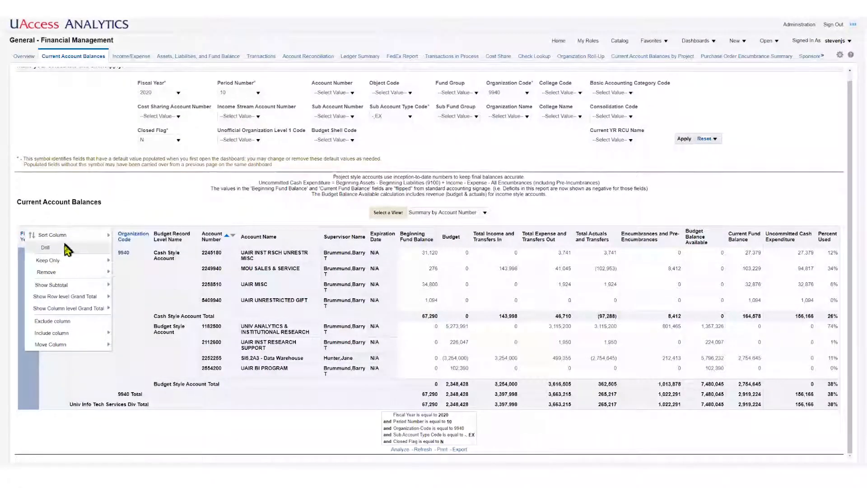
{"action": "mouse_move", "coordinate": [69, 274]}
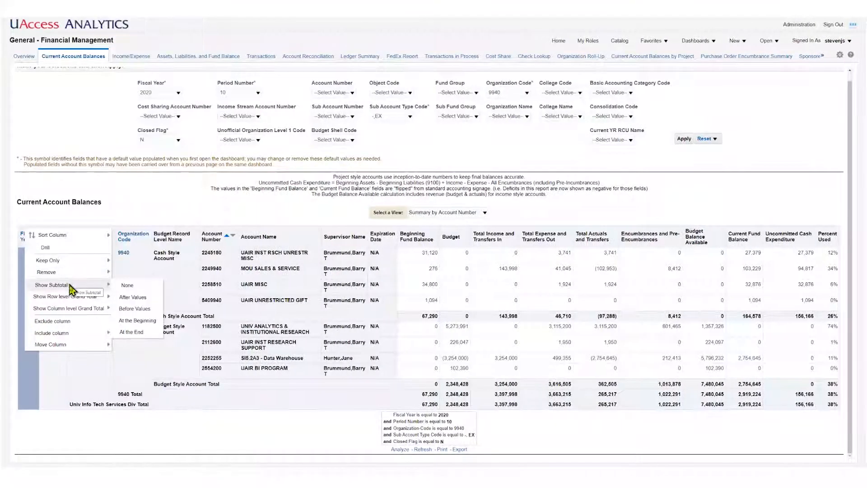
{"action": "mouse_move", "coordinate": [74, 298]}
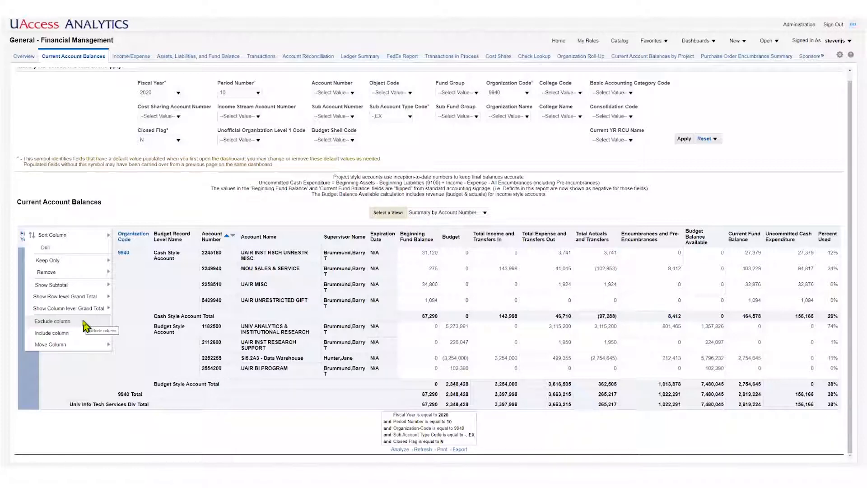
{"action": "left_click", "coordinate": [84, 324]}
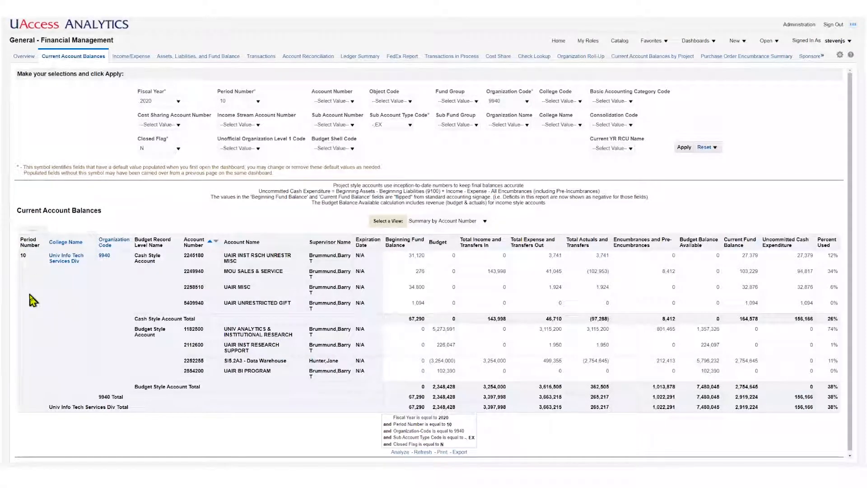
{"action": "right_click", "coordinate": [26, 242]}
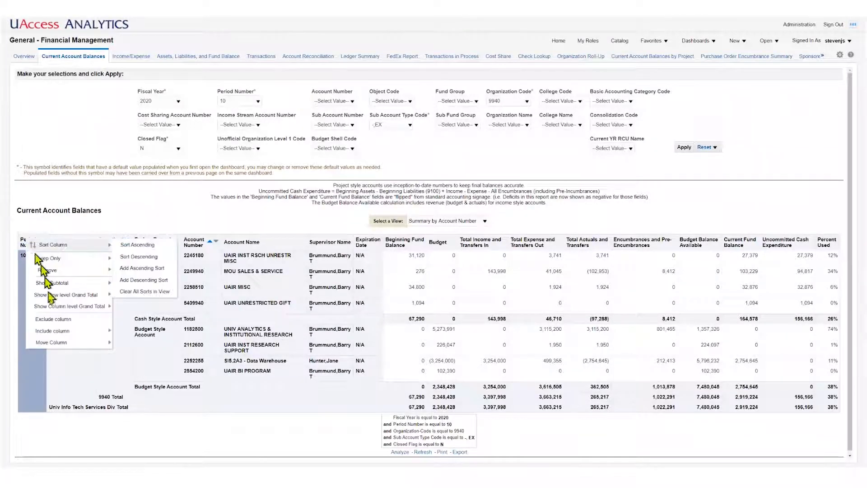
{"action": "left_click", "coordinate": [61, 319]}
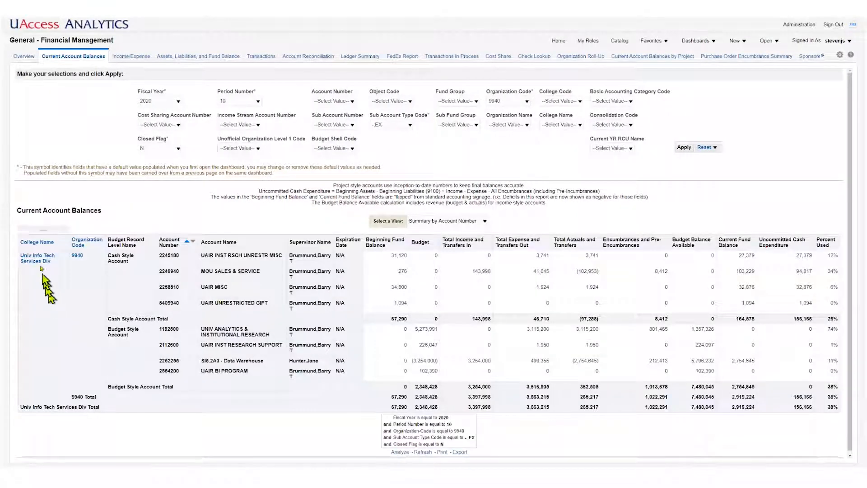
Step: Exclude the College Name and Organization Code columns from the Current Account Balances table
{"action": "right_click", "coordinate": [46, 242]}
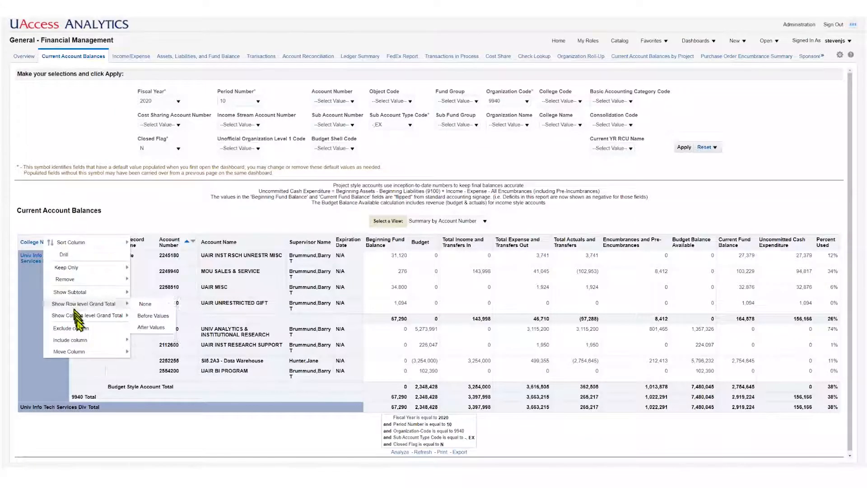
{"action": "left_click", "coordinate": [81, 333]}
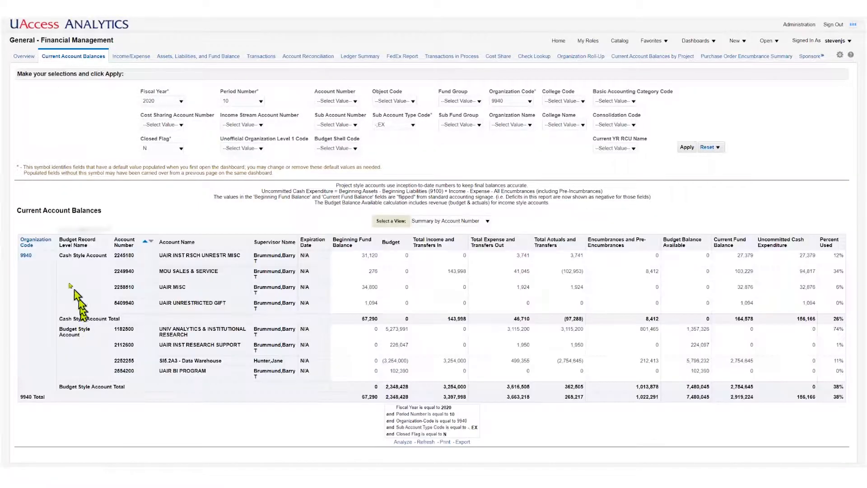
{"action": "right_click", "coordinate": [43, 249]}
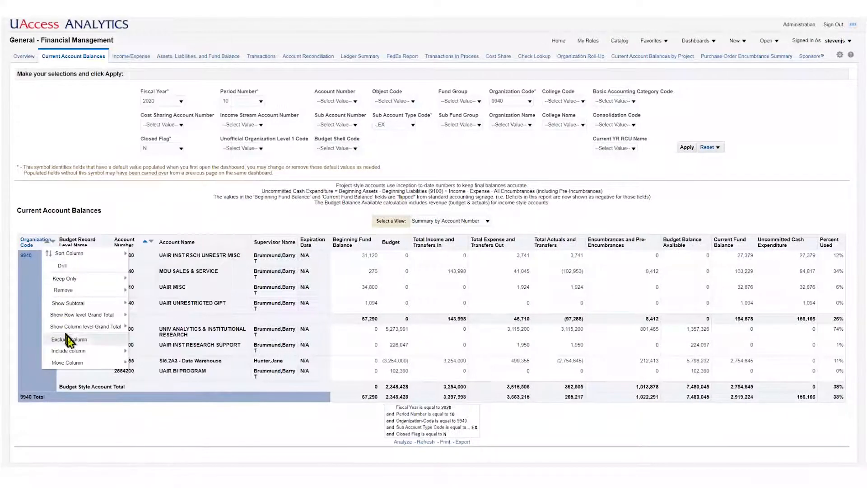
{"action": "left_click", "coordinate": [69, 340]}
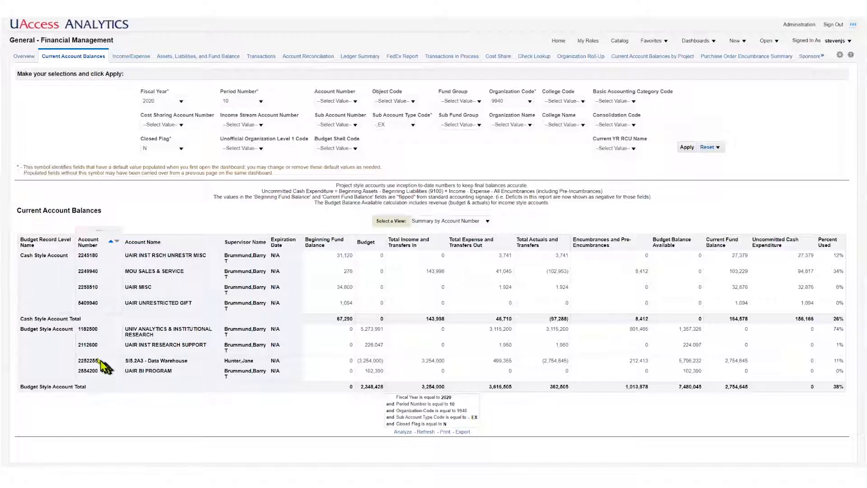
Step: Include the Organization-Code column again and place it before the Budget Record Level Name column
{"action": "right_click", "coordinate": [51, 248]}
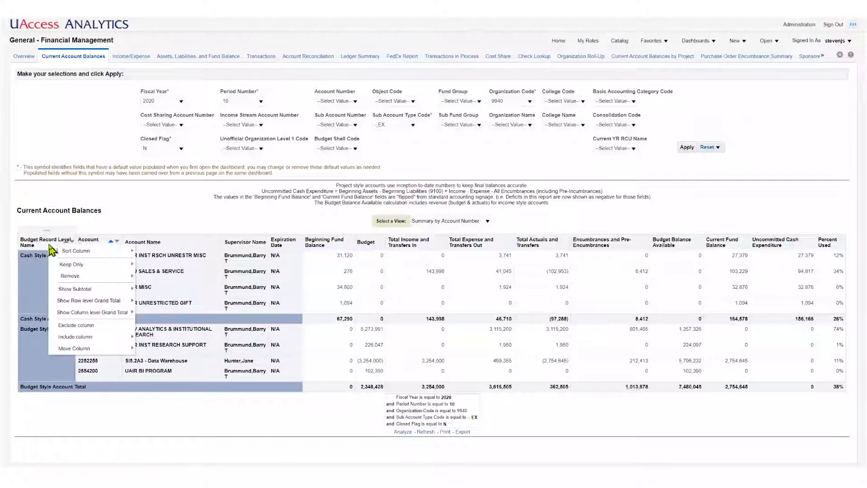
{"action": "mouse_move", "coordinate": [81, 337]}
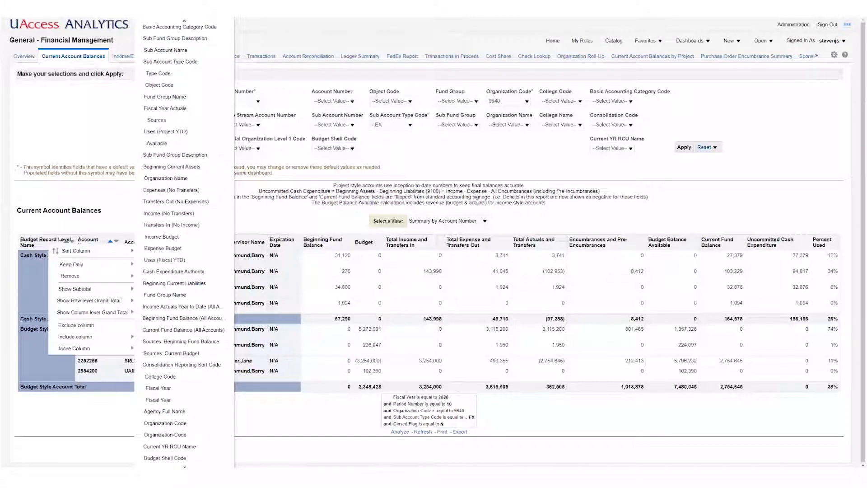
{"action": "left_click", "coordinate": [173, 424]}
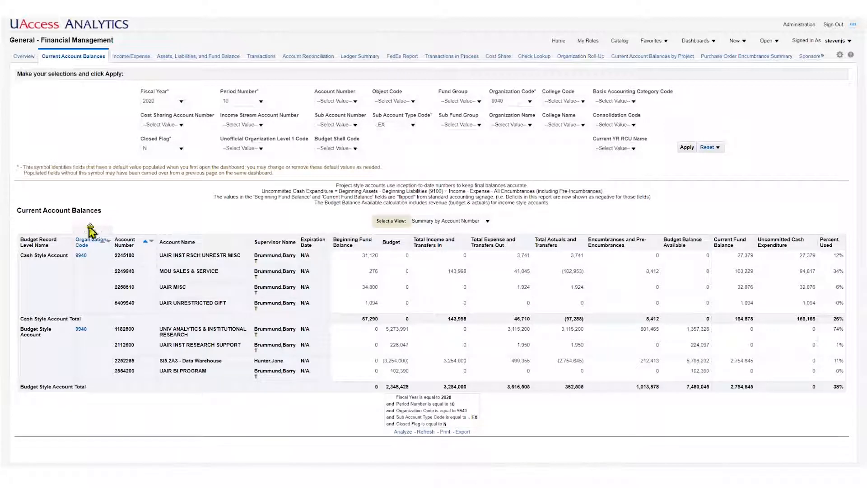
{"action": "mouse_move", "coordinate": [93, 231]}
{"action": "left_mouse_down"}
{"action": "mouse_move", "coordinate": [25, 239]}
{"action": "mouse_move", "coordinate": [19, 251]}
{"action": "left_mouse_up"}
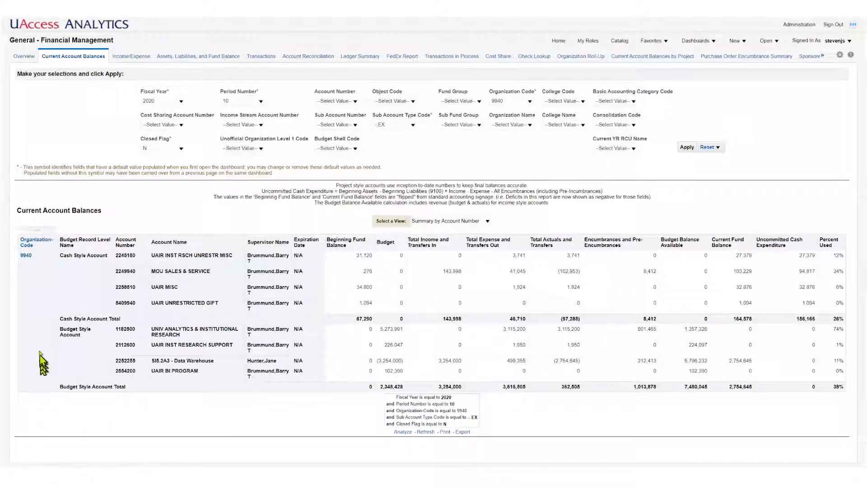
Step: Show a row-level grand total after the values, applied from the Organization-Code column
{"action": "right_click", "coordinate": [42, 248]}
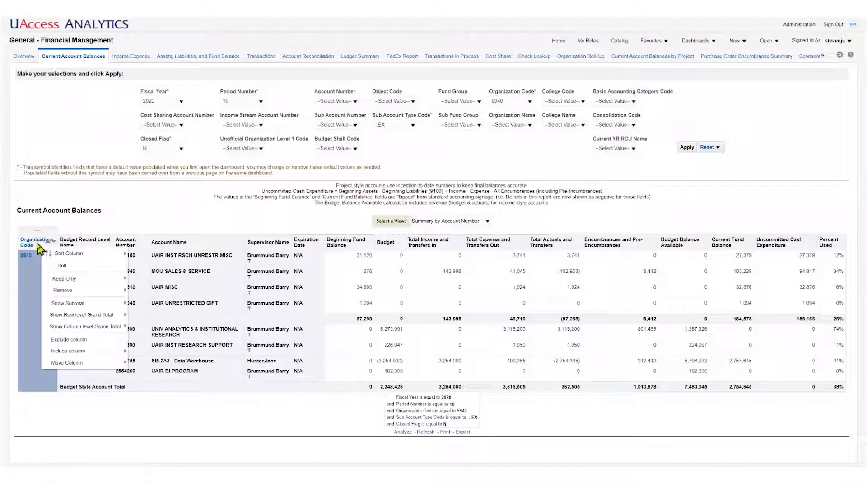
{"action": "mouse_move", "coordinate": [55, 253]}
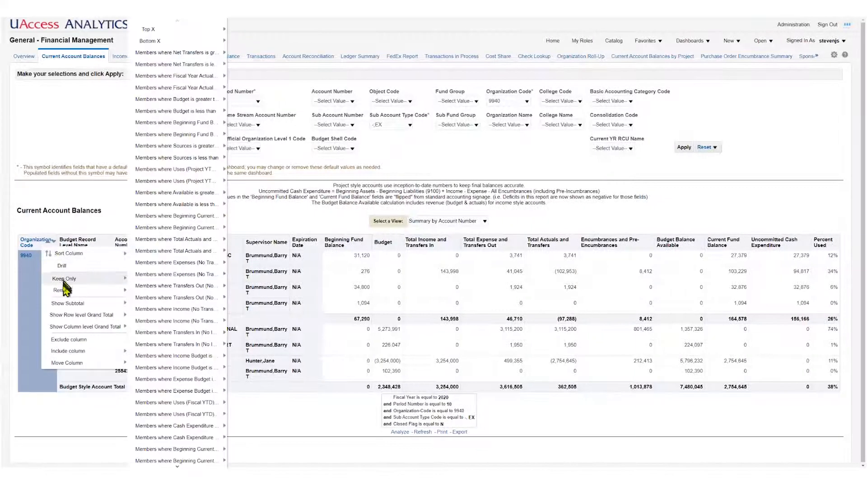
{"action": "mouse_move", "coordinate": [61, 307]}
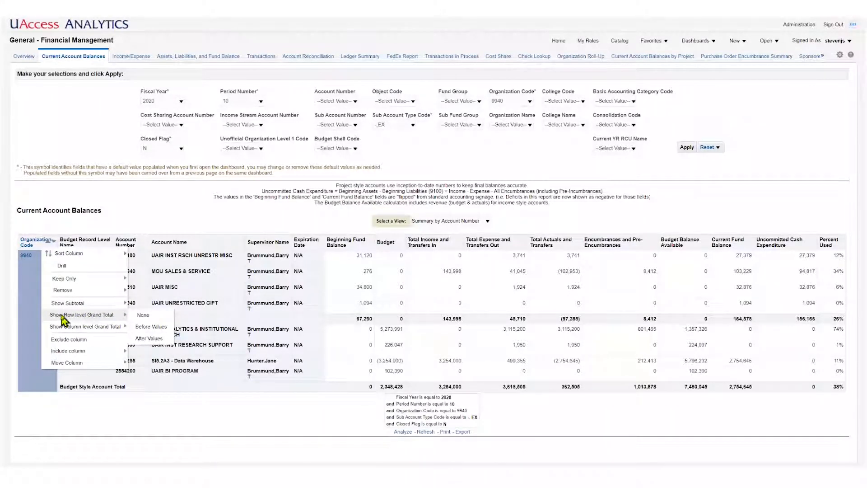
{"action": "left_click", "coordinate": [151, 338]}
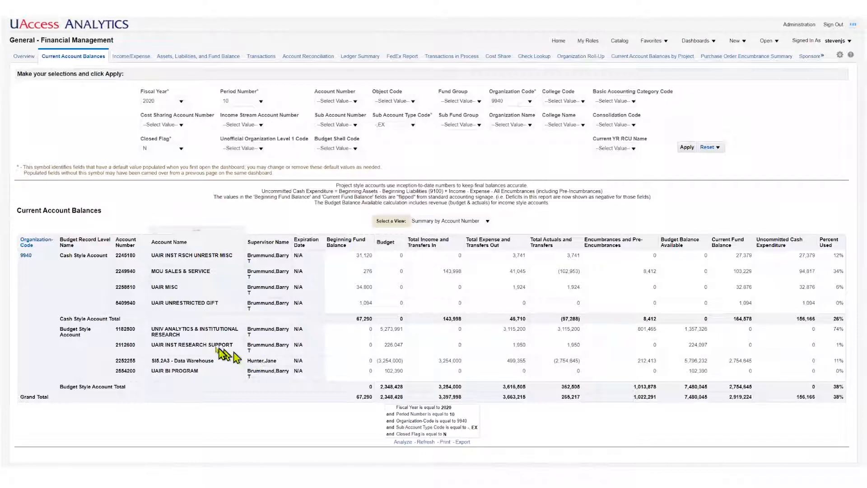
{"action": "right_click", "coordinate": [86, 231]}
{"action": "mouse_move", "coordinate": [106, 338]}
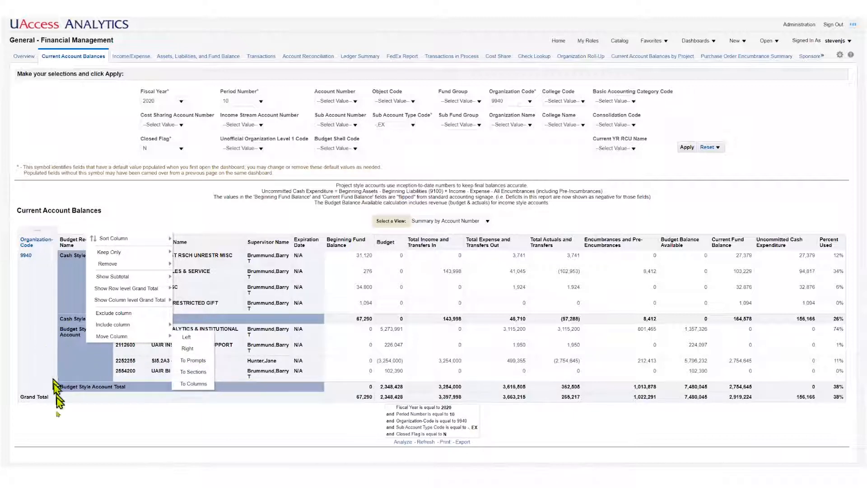
{"action": "left_click", "coordinate": [97, 399]}
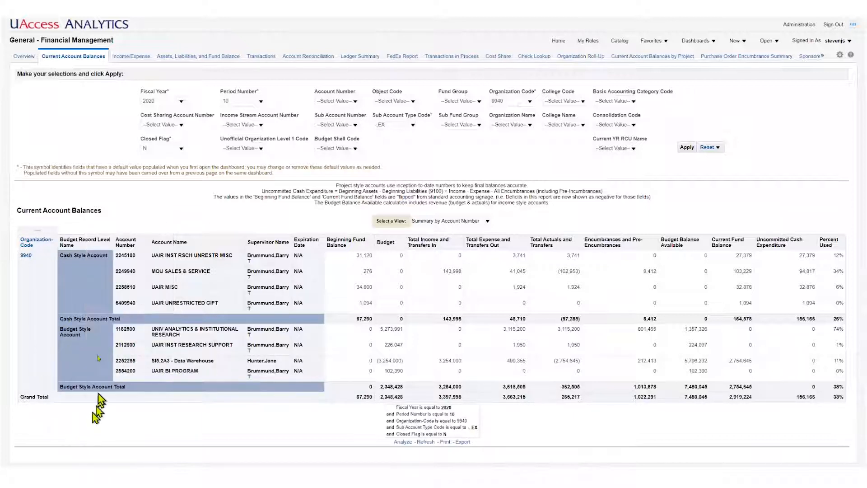
Step: Move the Budget Record Level Name column to sections so the balances split by account style
{"action": "right_click", "coordinate": [84, 247]}
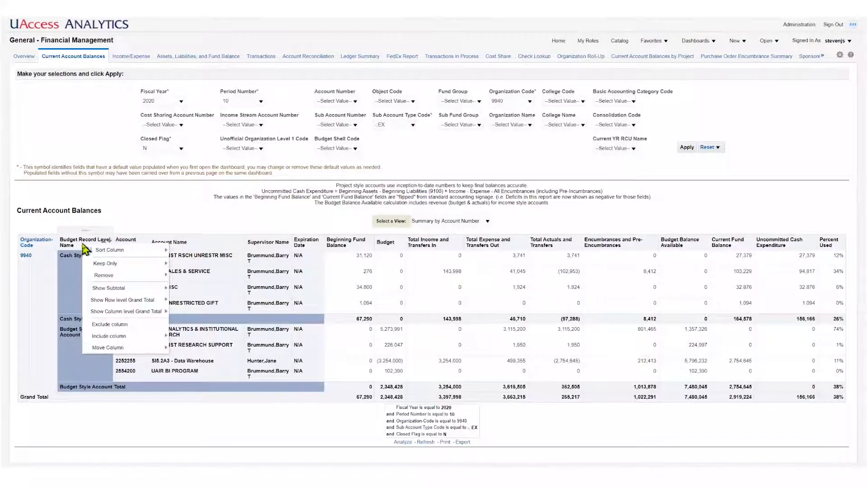
{"action": "mouse_move", "coordinate": [117, 348]}
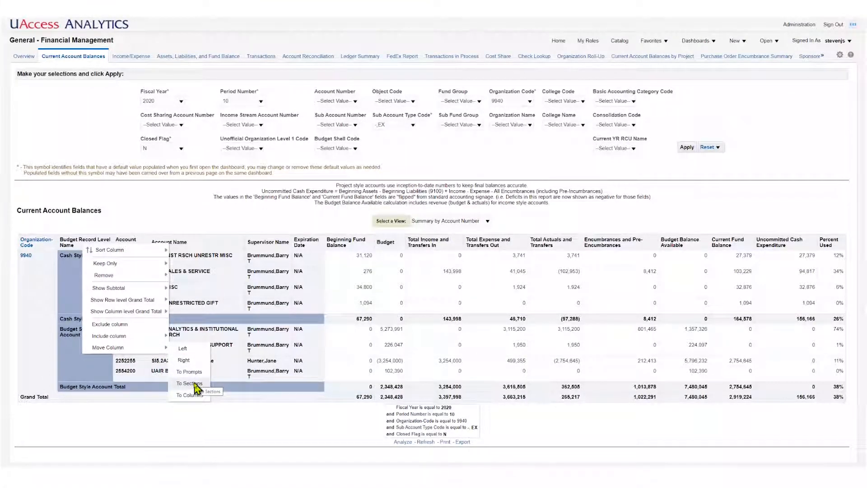
{"action": "left_click", "coordinate": [194, 384]}
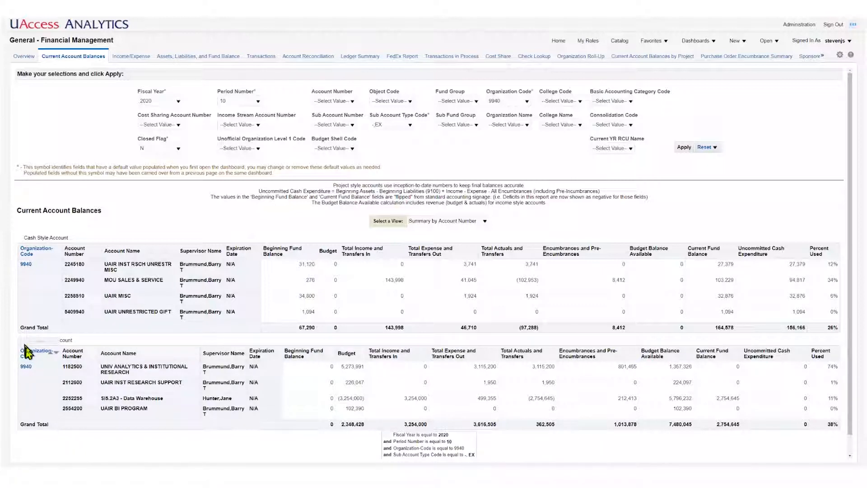
Step: Move the Budget Record Level Name section back to rows and place the Organization-Code column before it
{"action": "right_click", "coordinate": [19, 237]}
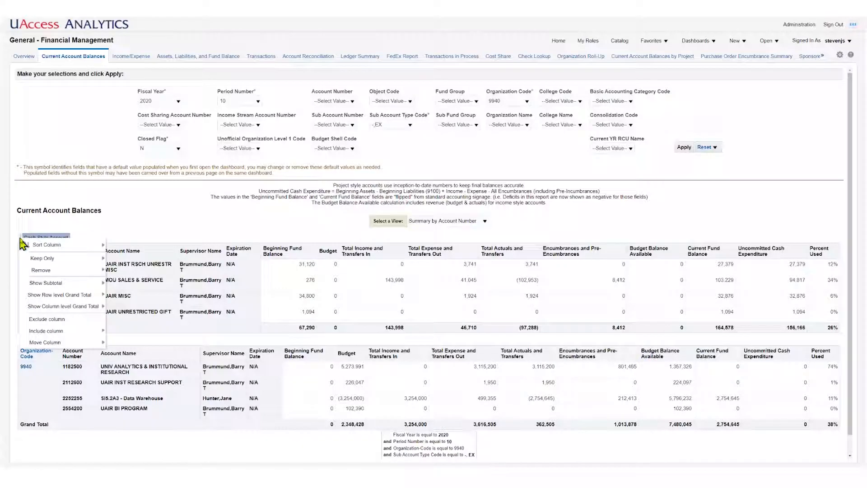
{"action": "mouse_move", "coordinate": [52, 346]}
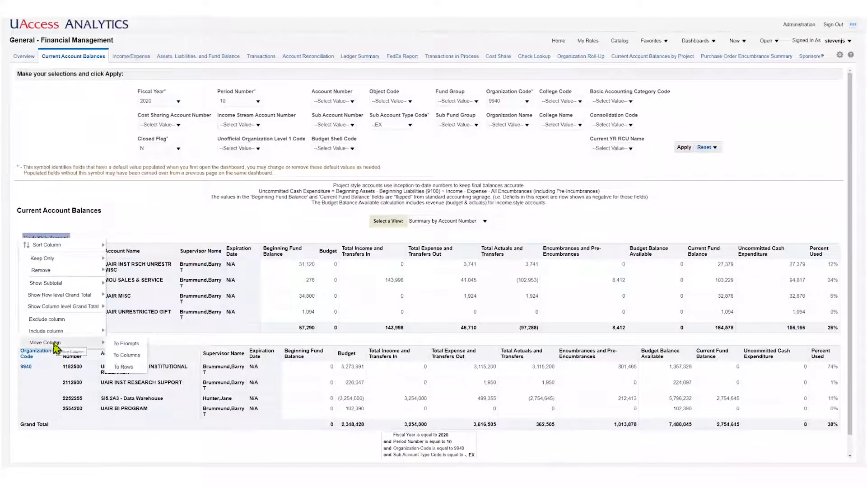
{"action": "left_click", "coordinate": [123, 366]}
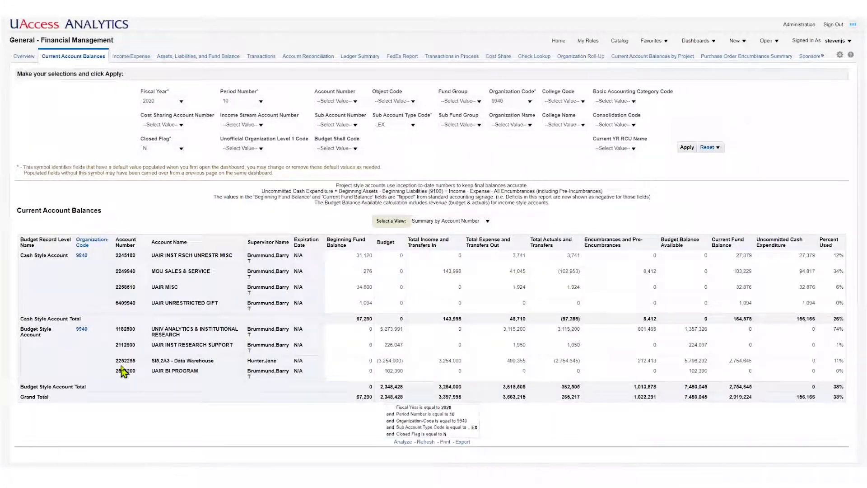
{"action": "mouse_move", "coordinate": [93, 229]}
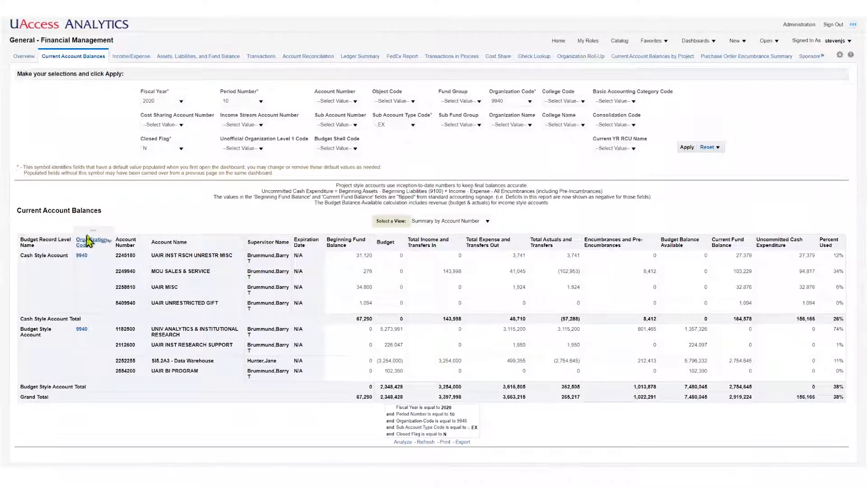
{"action": "left_click_drag", "start_coordinate": [89, 230], "coordinate": [23, 260]}
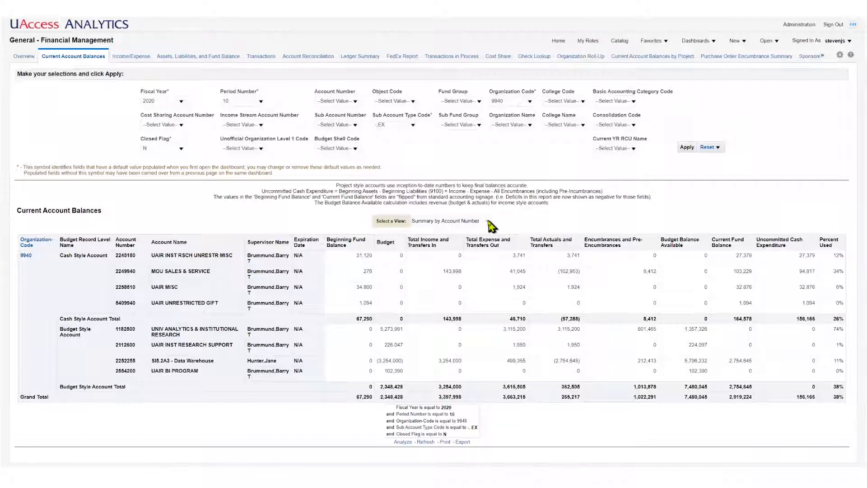
Step: Switch the report to the Detail by Account Number view and look through its rows
{"action": "left_click", "coordinate": [489, 221]}
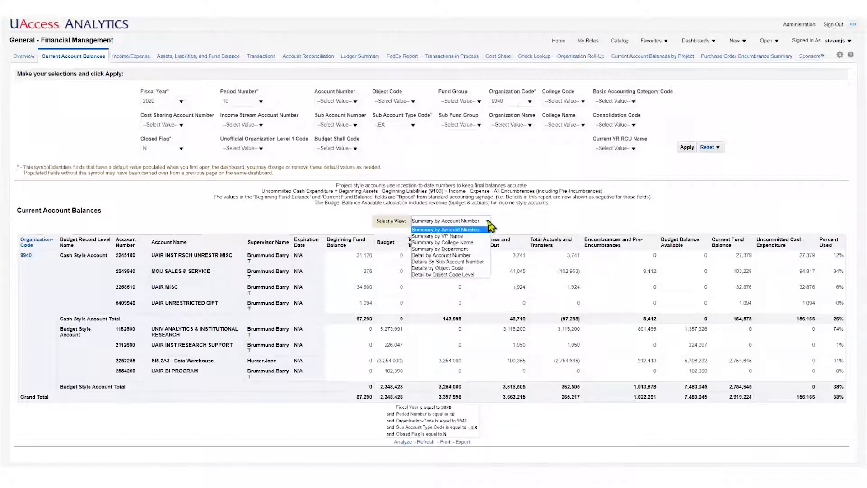
{"action": "left_click", "coordinate": [468, 255]}
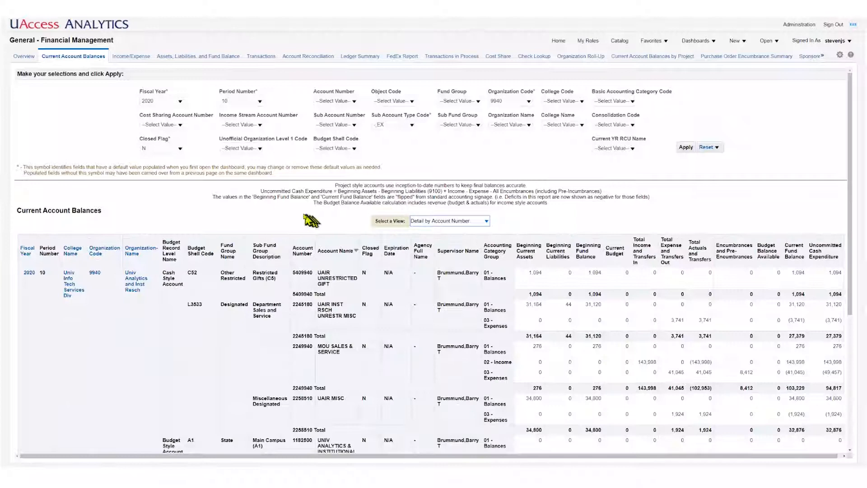
{"action": "scroll", "coordinate": [270, 221], "scroll_direction": "down", "scroll_amount": 3}
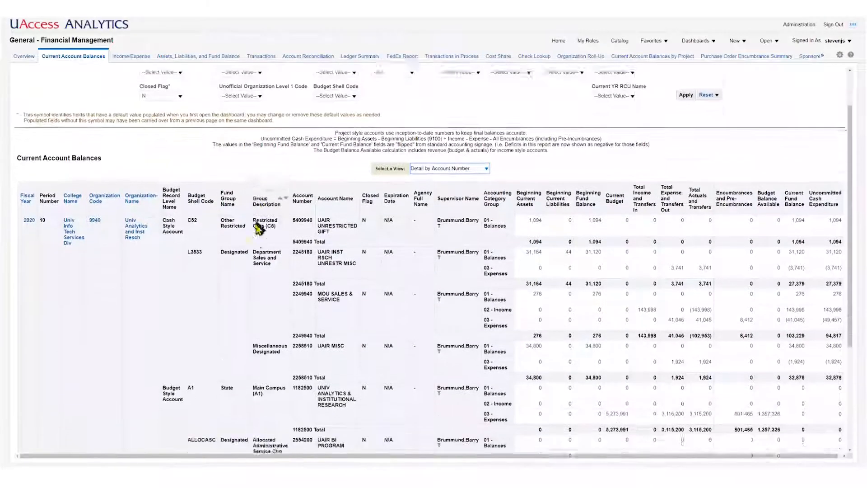
{"action": "scroll", "coordinate": [253, 235], "scroll_direction": "down", "scroll_amount": 1}
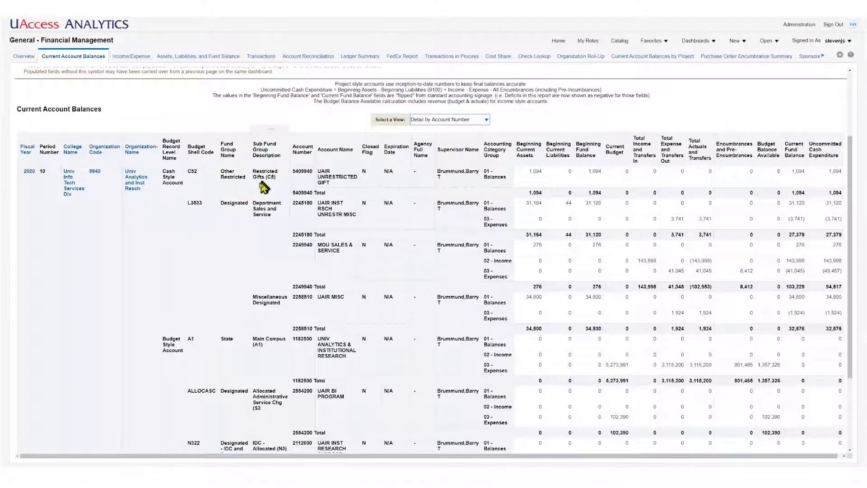
Step: Display all rows of the Detail by Account Number report and look through its account, organization and college totals
{"action": "scroll", "coordinate": [264, 186], "scroll_direction": "down", "scroll_amount": 3}
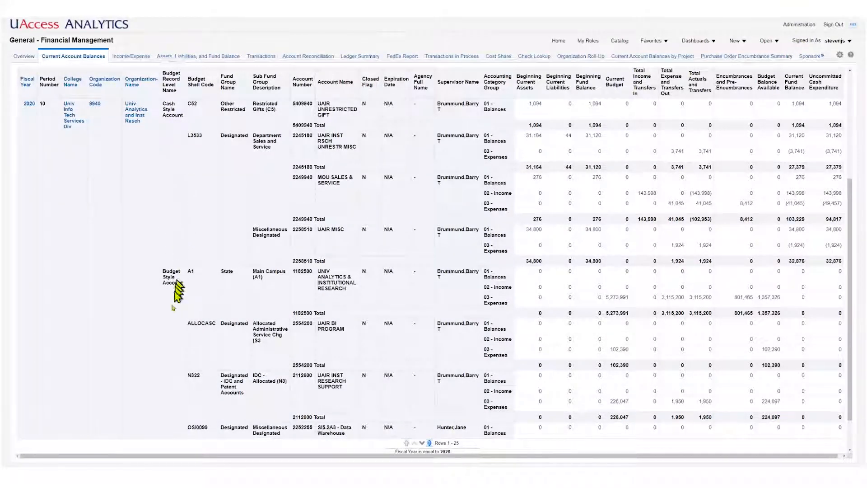
{"action": "scroll", "coordinate": [181, 325], "scroll_direction": "down", "scroll_amount": 2}
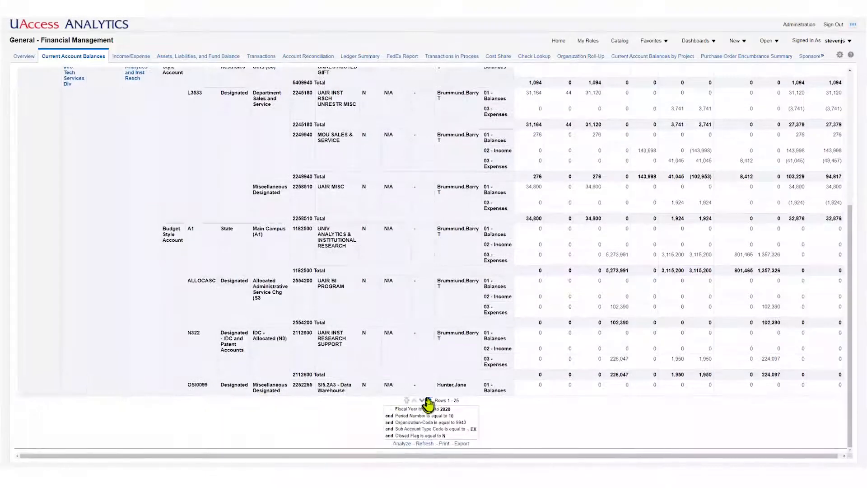
{"action": "left_click", "coordinate": [429, 401]}
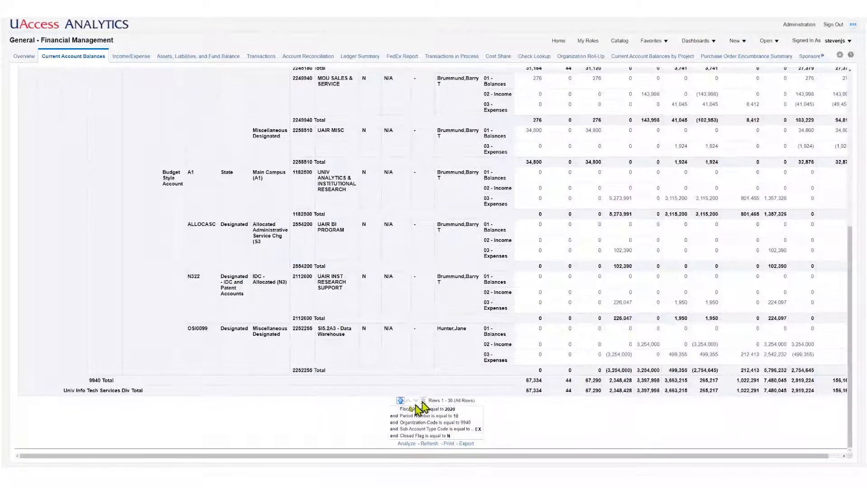
{"action": "scroll", "coordinate": [203, 395], "scroll_direction": "up", "scroll_amount": 3}
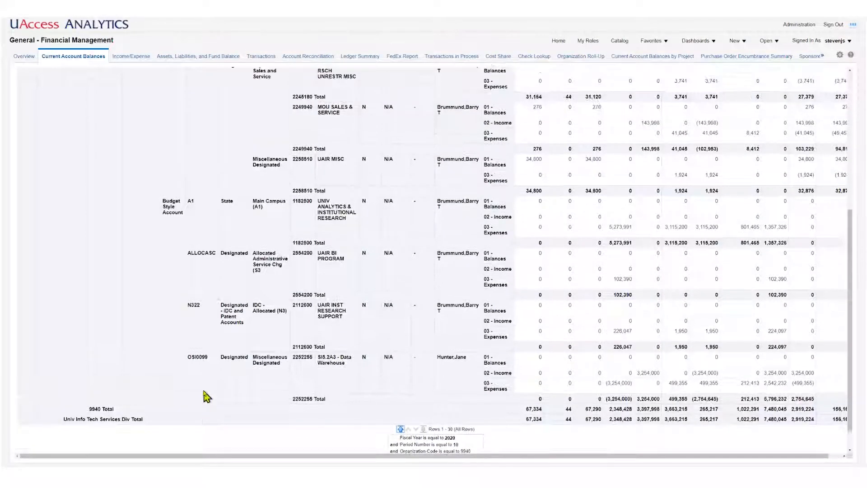
{"action": "scroll", "coordinate": [199, 418], "scroll_direction": "down", "scroll_amount": 3}
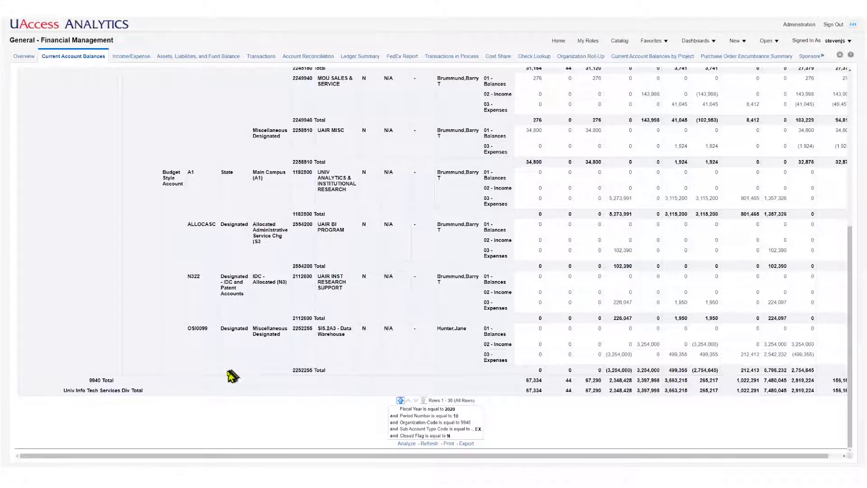
{"action": "scroll", "coordinate": [228, 375], "scroll_direction": "up", "scroll_amount": 3}
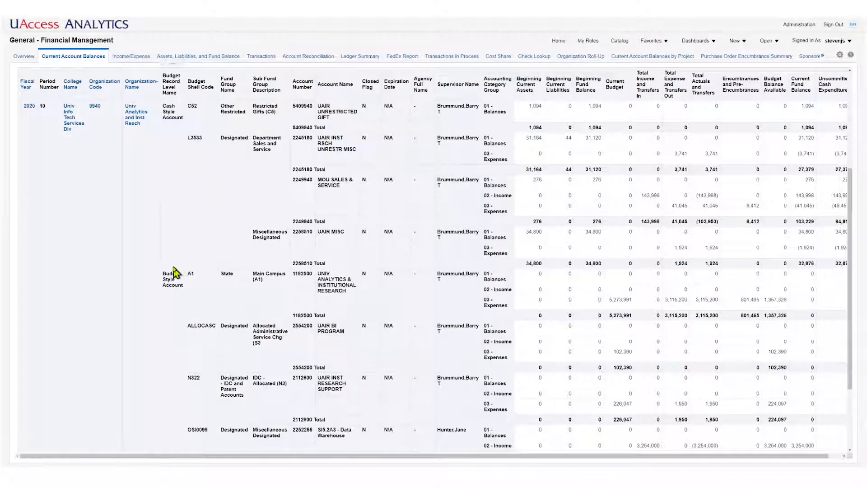
Step: Show a subtotal after the values for the Budget Record Level Name column
{"action": "scroll", "coordinate": [177, 262], "scroll_direction": "up", "scroll_amount": 3}
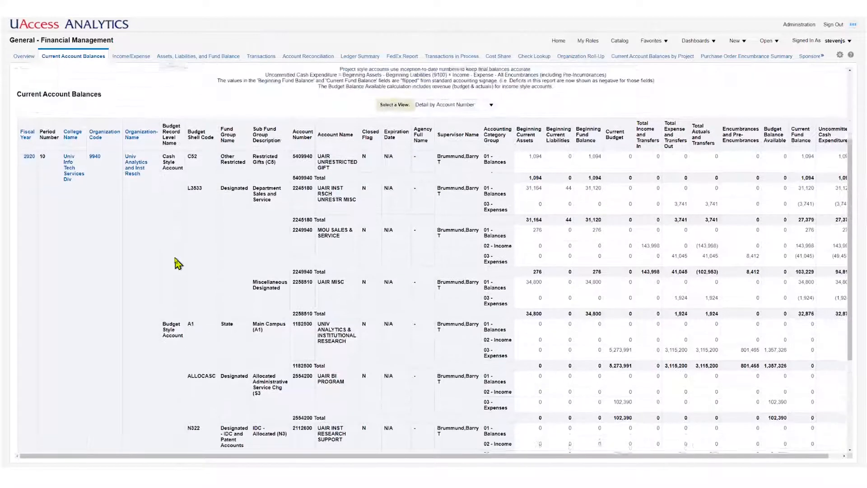
{"action": "right_click", "coordinate": [170, 148]}
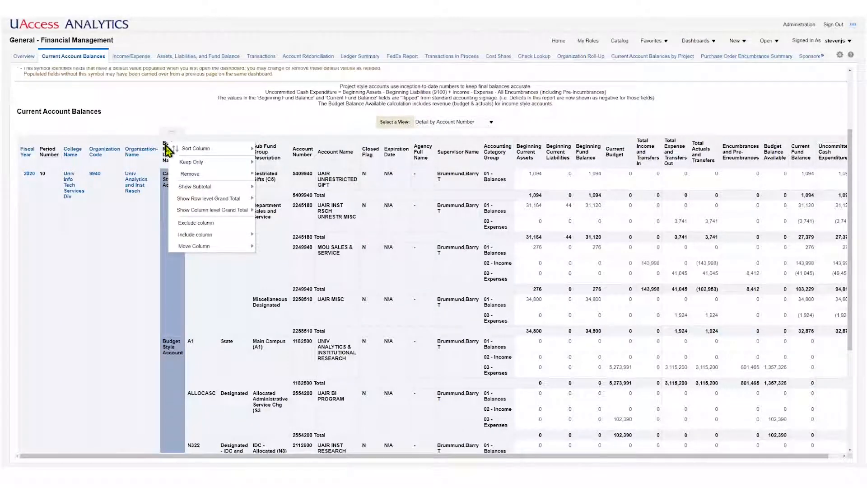
{"action": "mouse_move", "coordinate": [188, 190]}
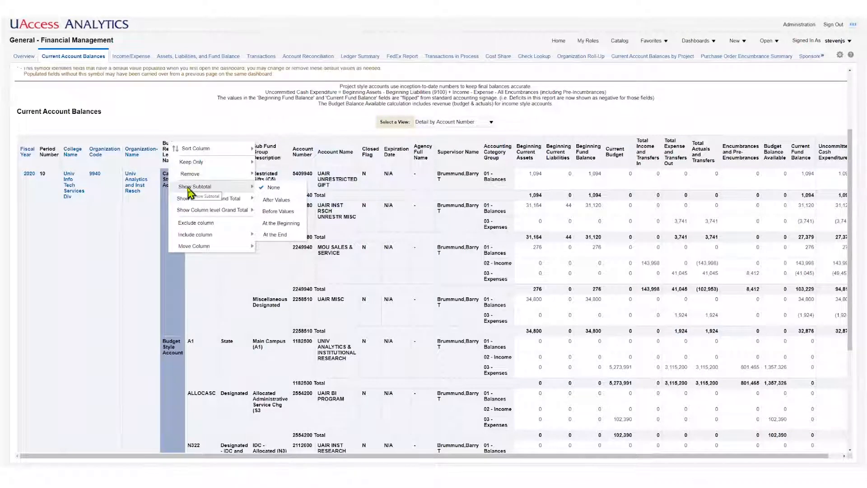
{"action": "left_click", "coordinate": [277, 200]}
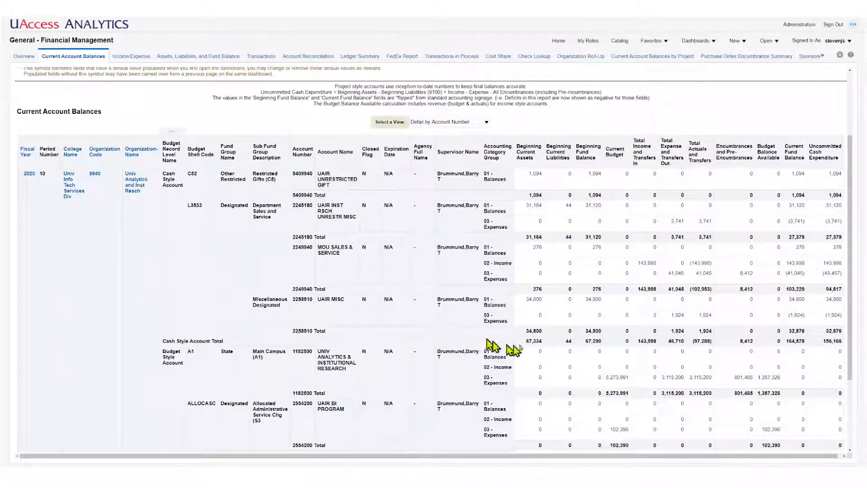
Step: Display all rows of the subtotaled report and check the Cash Style Account and Budget Style Account totals
{"action": "scroll", "coordinate": [190, 392], "scroll_direction": "down", "scroll_amount": 3}
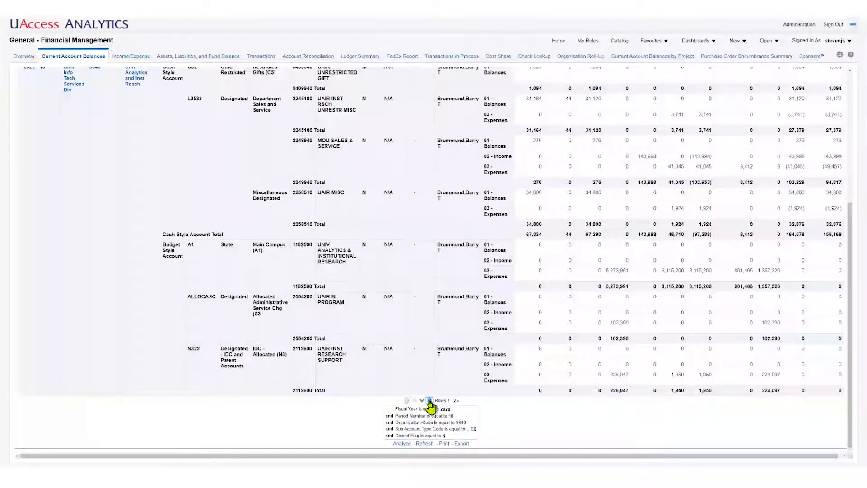
{"action": "left_click", "coordinate": [429, 401]}
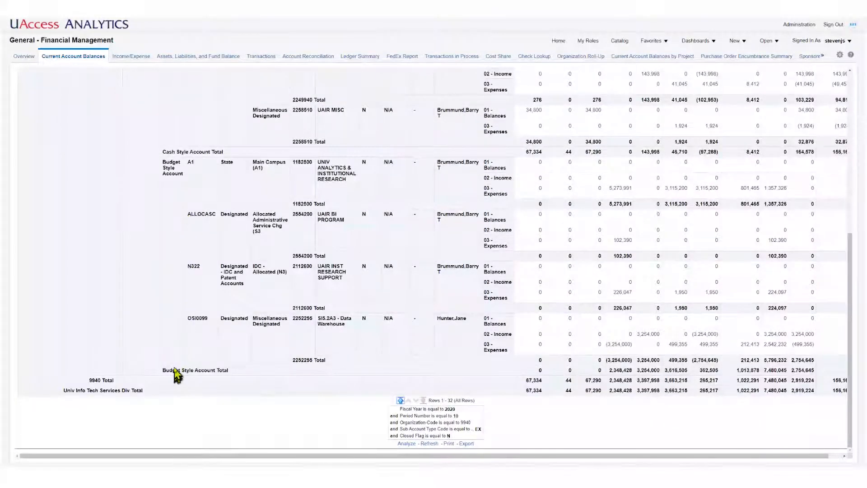
{"action": "scroll", "coordinate": [176, 373], "scroll_direction": "up", "scroll_amount": 2}
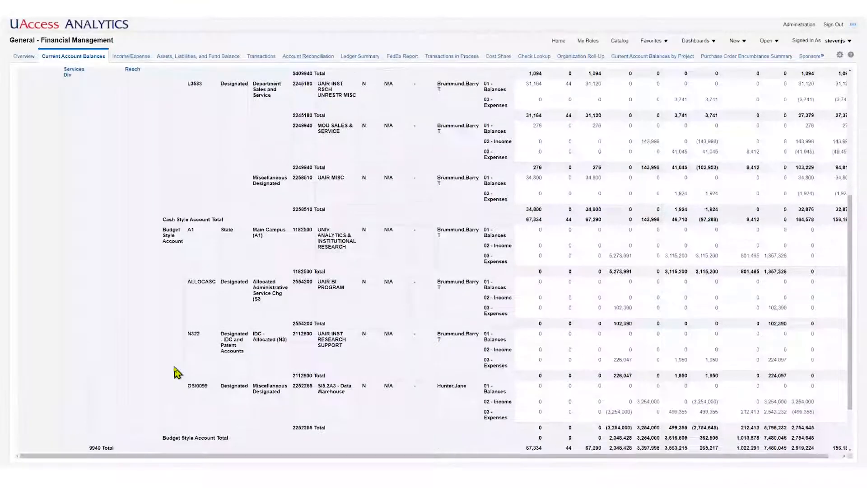
{"action": "scroll", "coordinate": [177, 369], "scroll_direction": "up", "scroll_amount": 2}
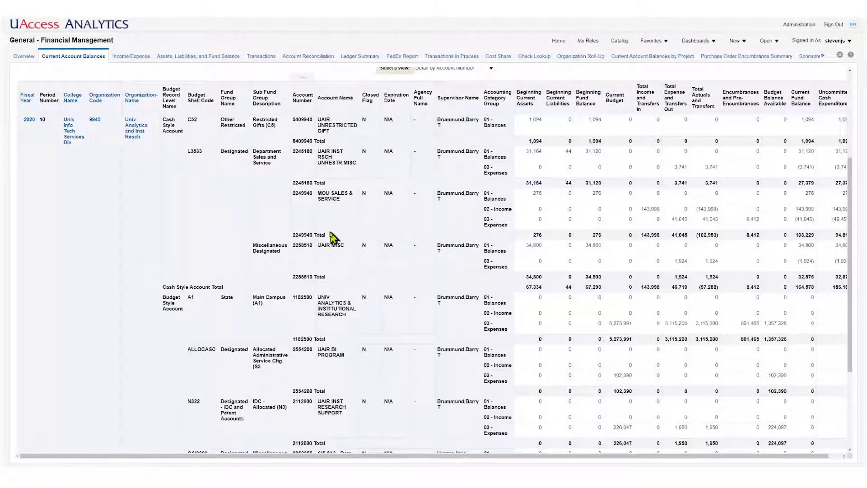
{"action": "right_click", "coordinate": [298, 101]}
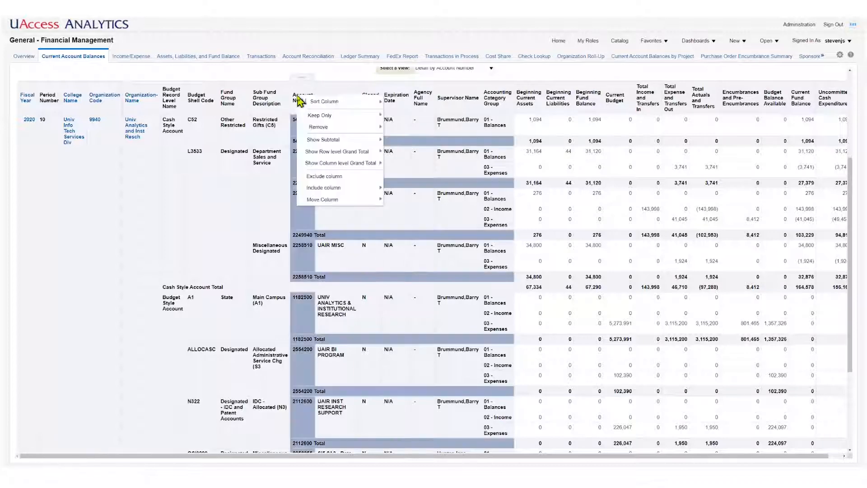
{"action": "mouse_move", "coordinate": [325, 139]}
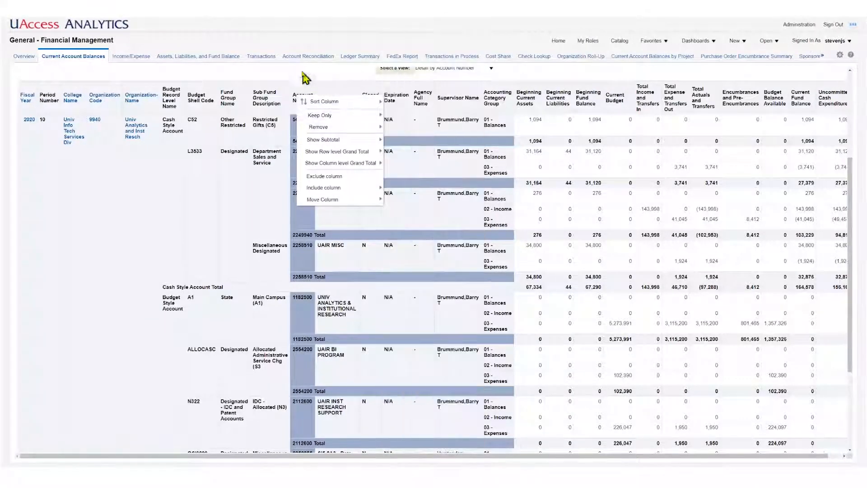
{"action": "left_click", "coordinate": [274, 80]}
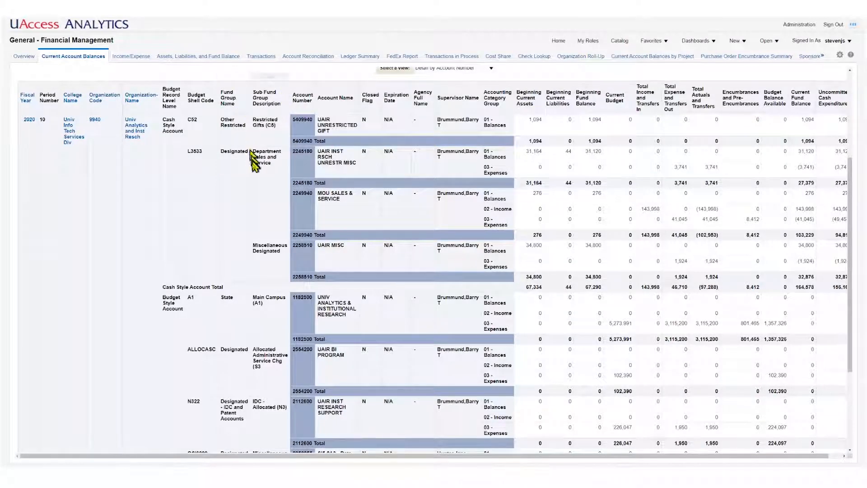
{"action": "scroll", "coordinate": [263, 206], "scroll_direction": "down", "scroll_amount": 2}
{"action": "scroll", "coordinate": [265, 223], "scroll_direction": "up", "scroll_amount": 2}
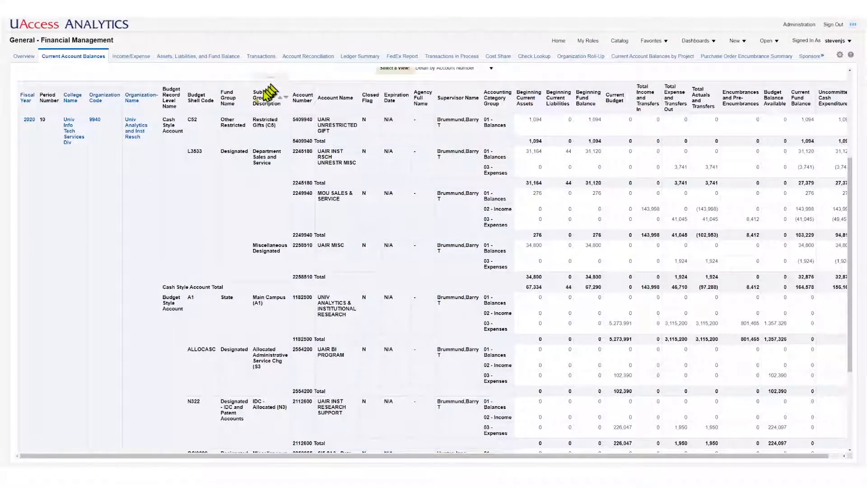
Step: Switch the report to the Summary by Account Number view and clear the dashboard customization
{"action": "scroll", "coordinate": [389, 160], "scroll_direction": "up", "scroll_amount": 3}
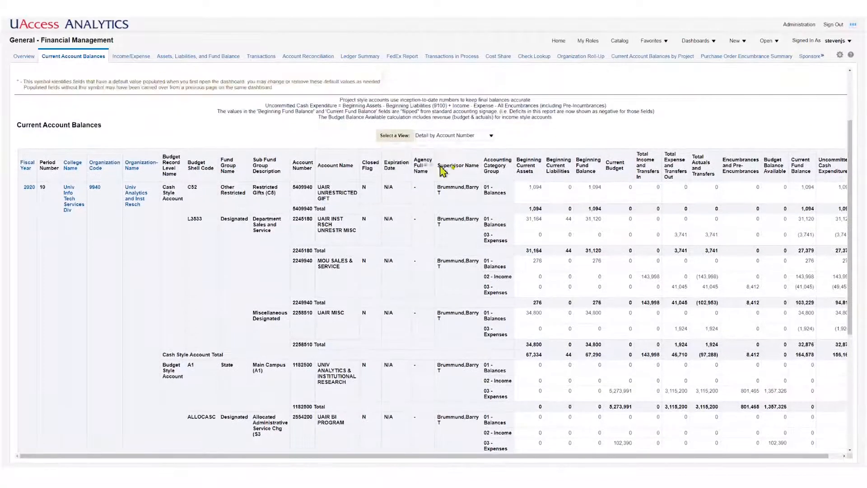
{"action": "left_click", "coordinate": [490, 135]}
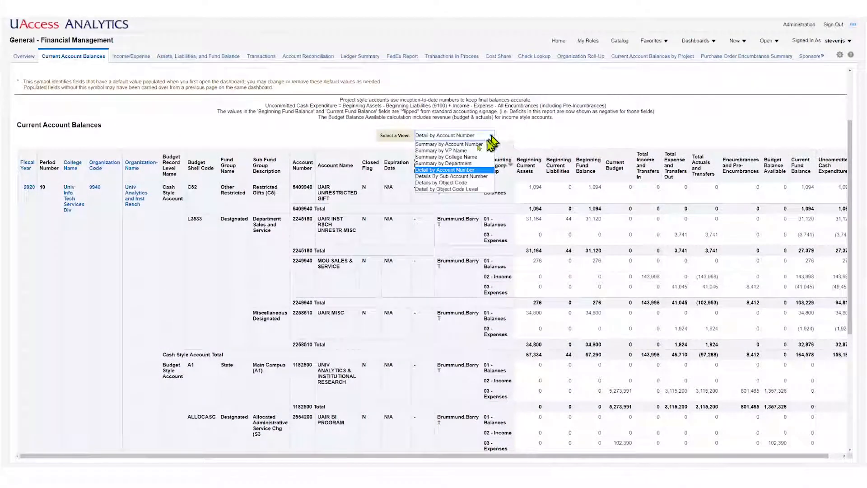
{"action": "left_click", "coordinate": [457, 144]}
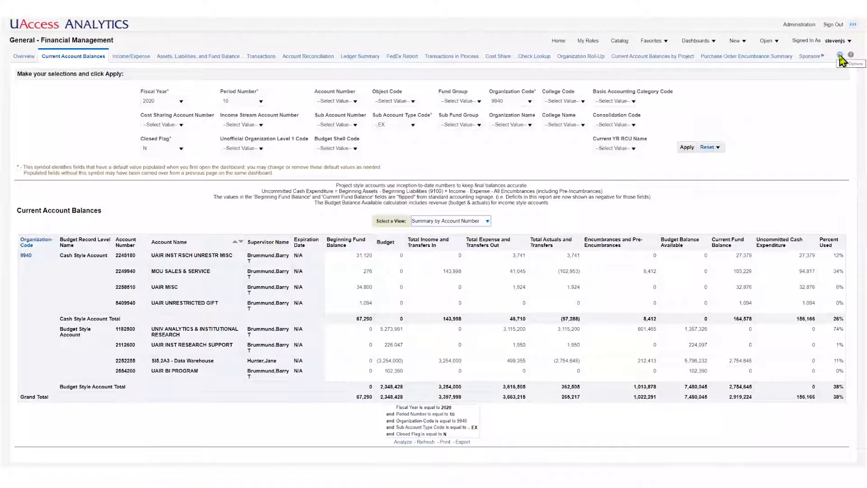
{"action": "left_click", "coordinate": [840, 56]}
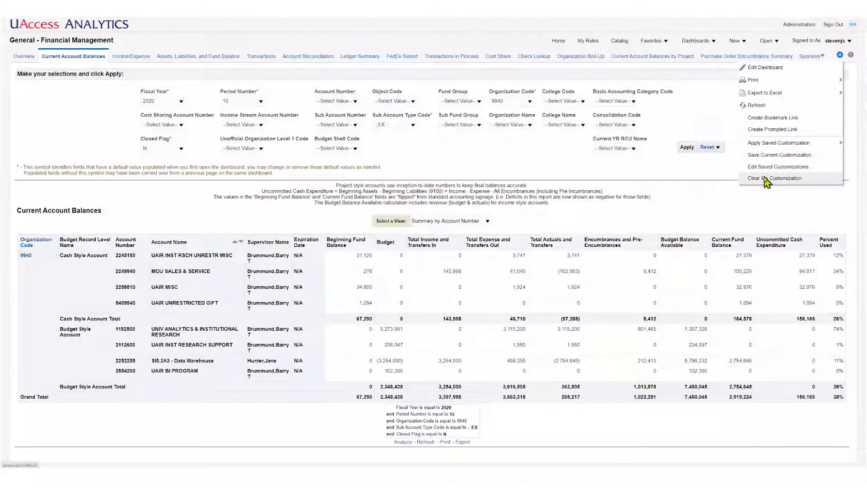
{"action": "left_click", "coordinate": [766, 179]}
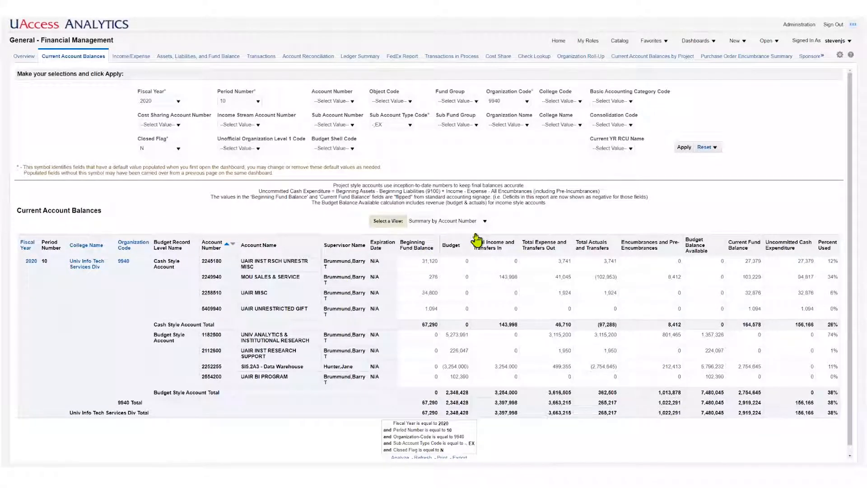
{"action": "left_click", "coordinate": [484, 221]}
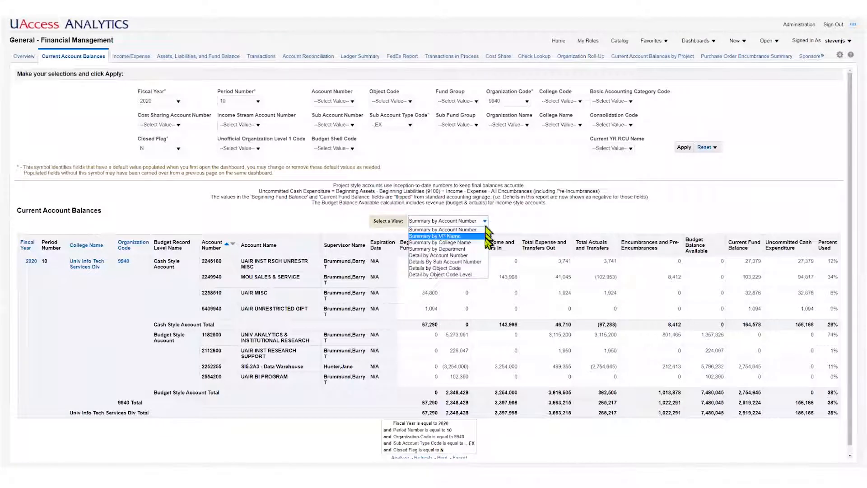
{"action": "left_click", "coordinate": [534, 218]}
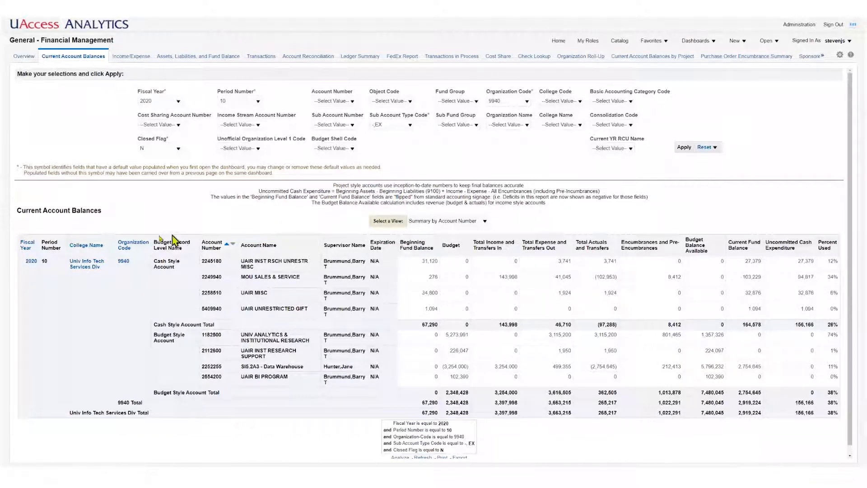
{"action": "right_click", "coordinate": [93, 240]}
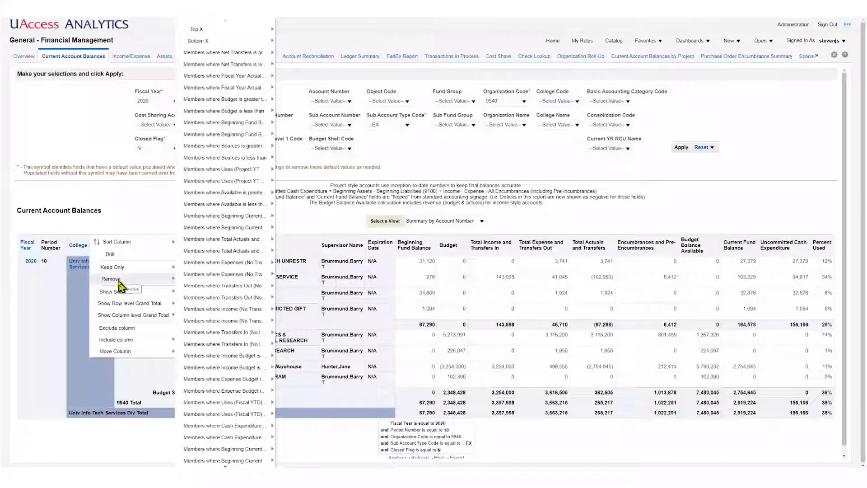
{"action": "mouse_move", "coordinate": [122, 316]}
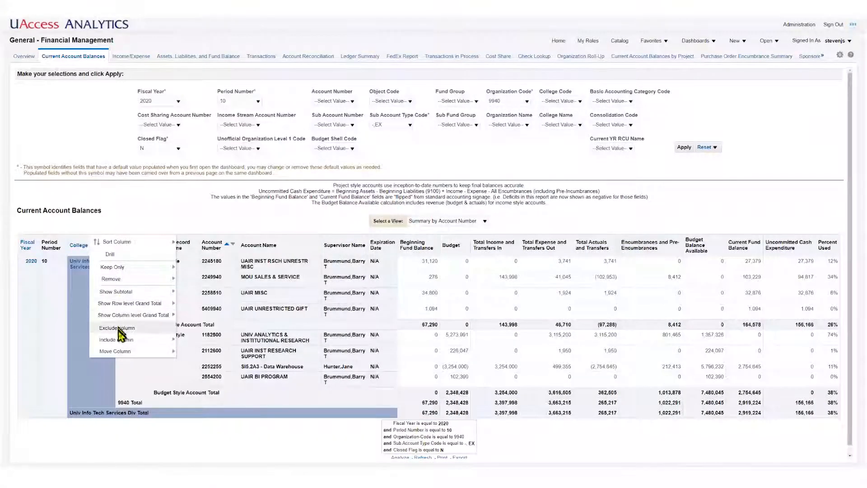
{"action": "mouse_move", "coordinate": [120, 337]}
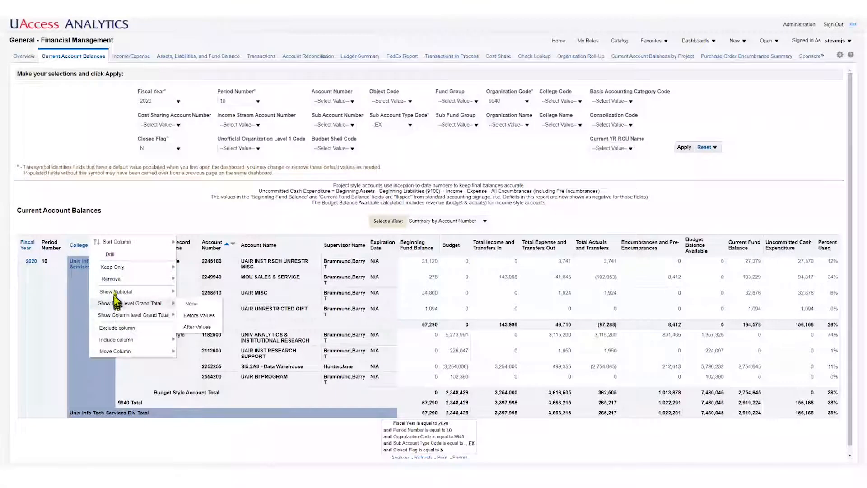
{"action": "mouse_move", "coordinate": [117, 246]}
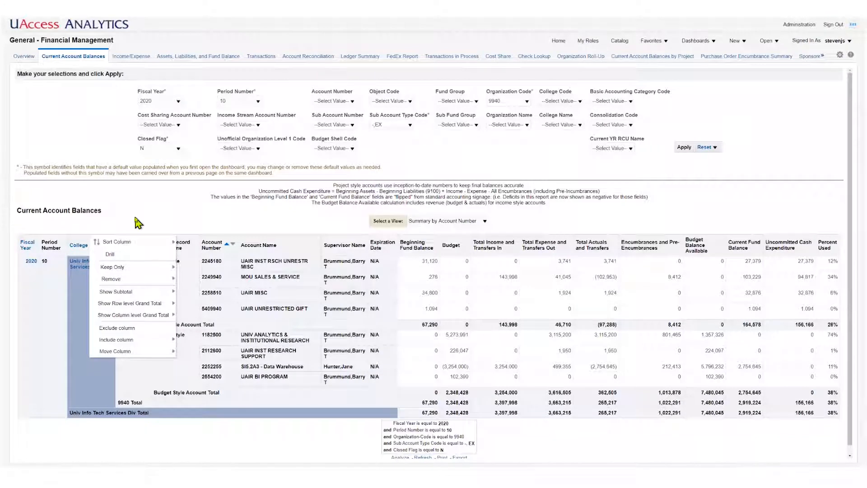
{"action": "left_click", "coordinate": [135, 217]}
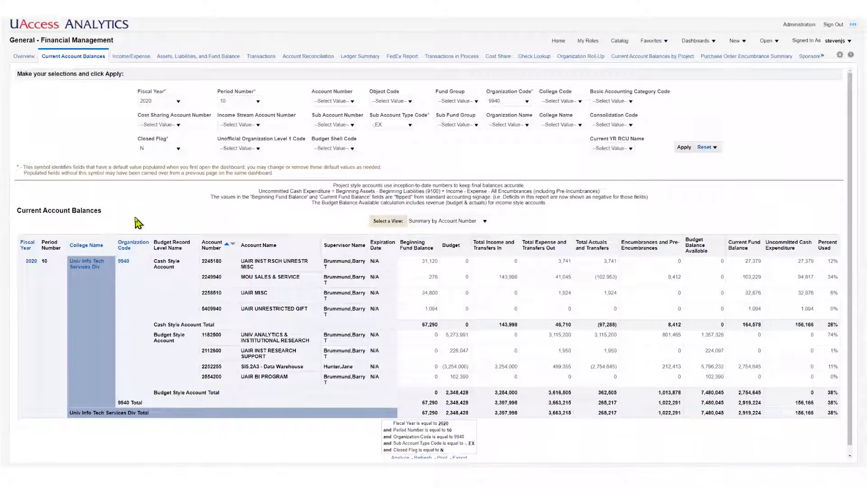